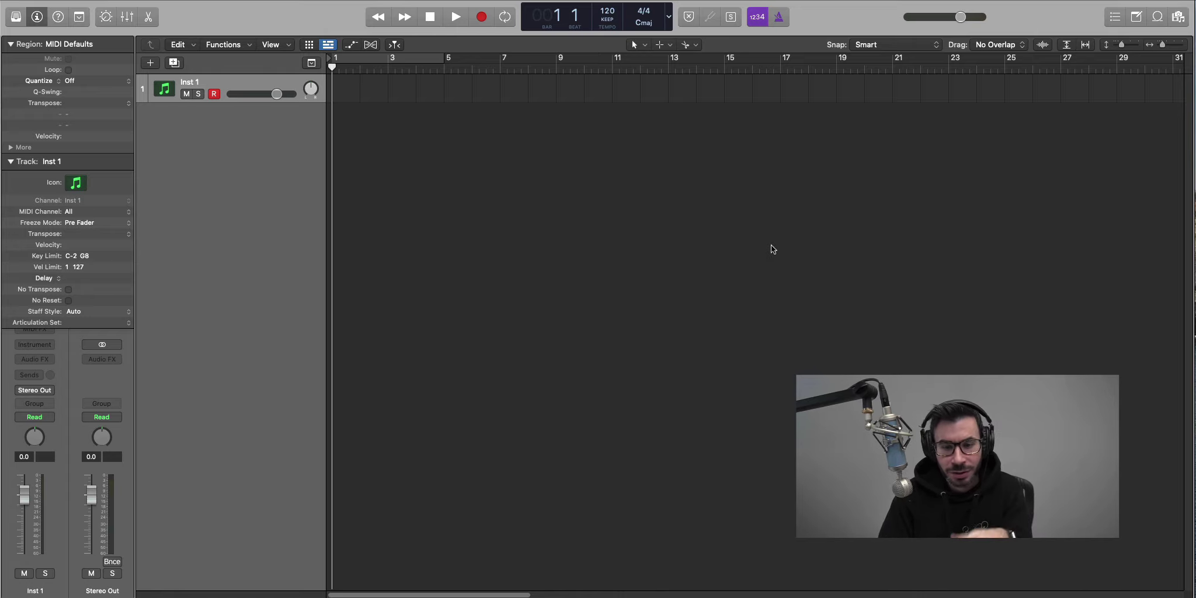
Switch the project tempo to AUTO mode and import the Mood song, detected at 91 BPM
{"action": "left_click", "coordinate": [607, 19]}
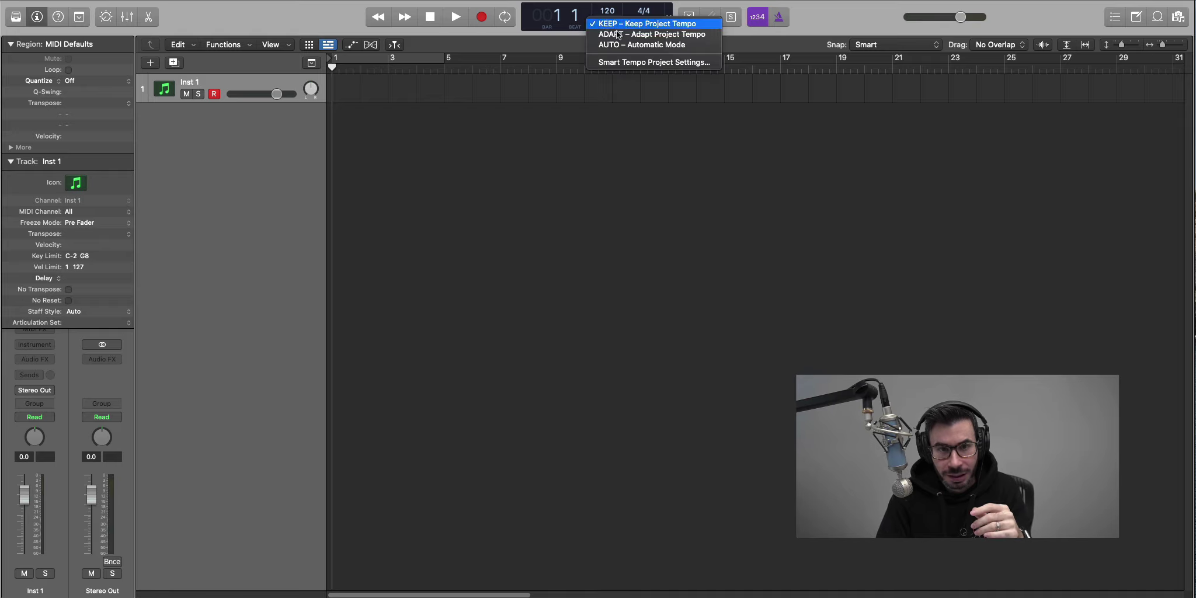
{"action": "left_click", "coordinate": [628, 45]}
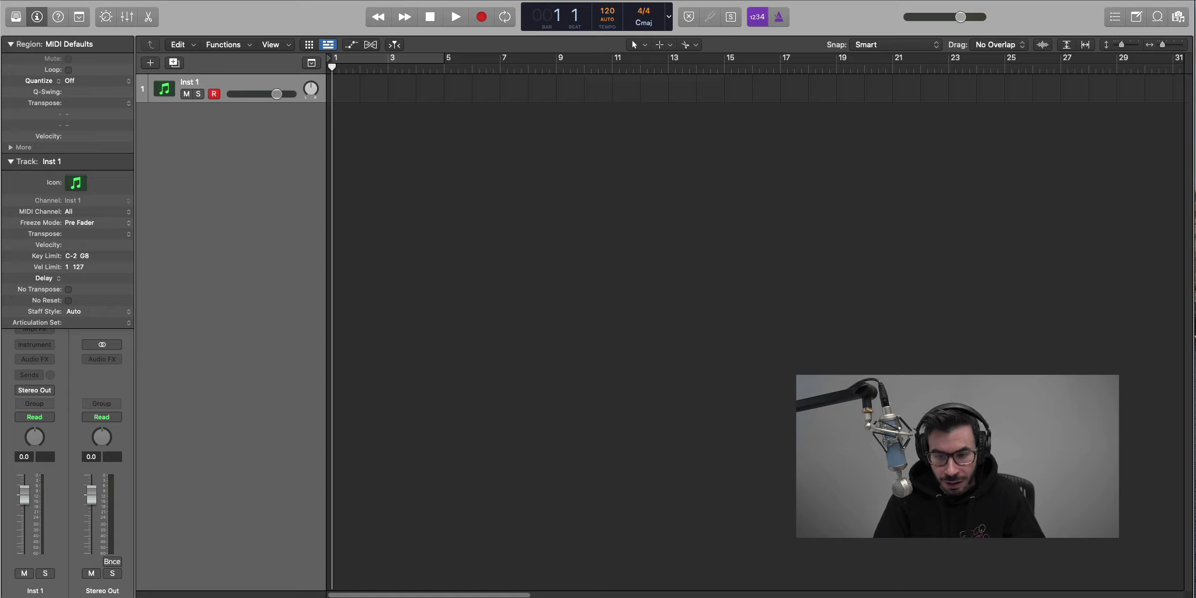
{"action": "left_click_drag", "start_coordinate": [676, 384], "coordinate": [430, 328]}
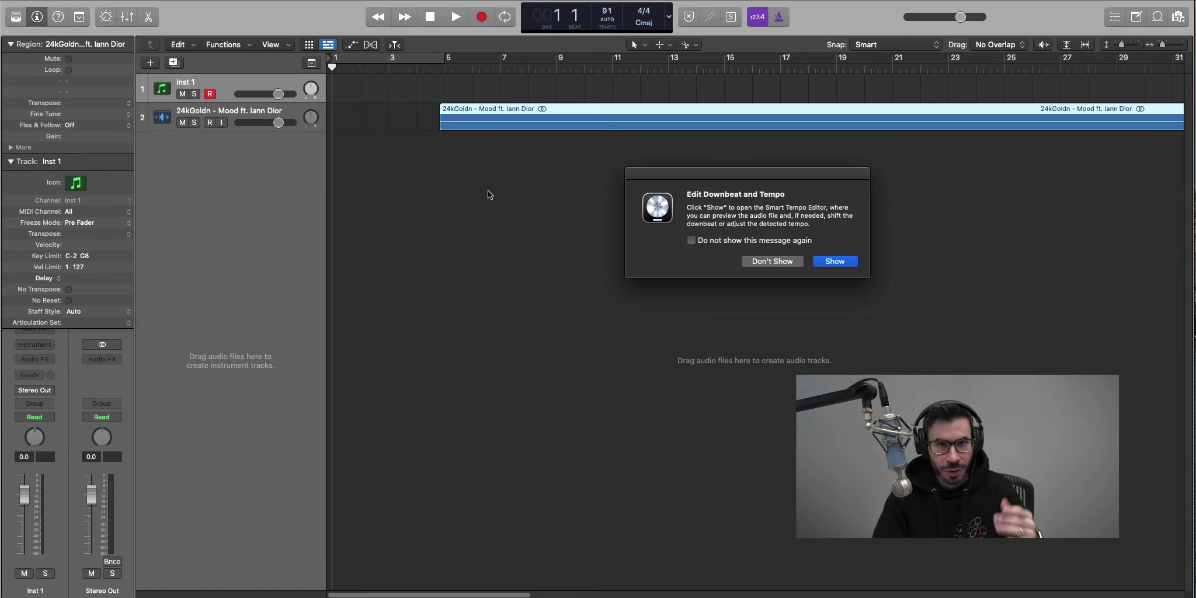
Drag the Mood audio region four bars earlier so it begins at bar 1, then view the whole song
{"action": "left_click", "coordinate": [835, 261]}
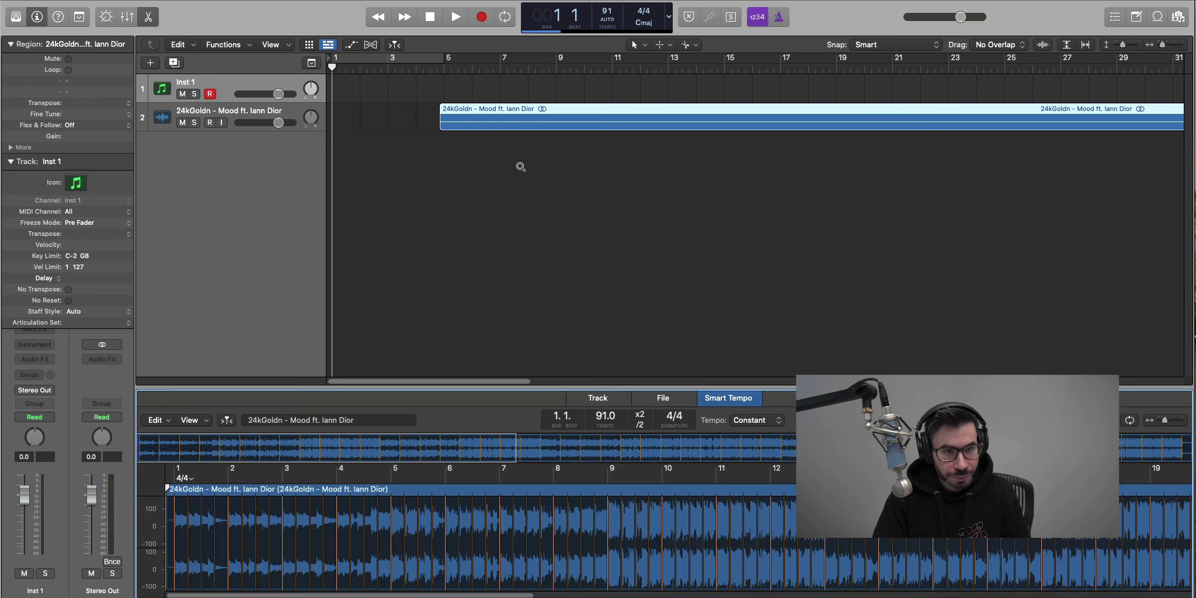
{"action": "left_click", "coordinate": [489, 189], "text": "ctrl+alt"}
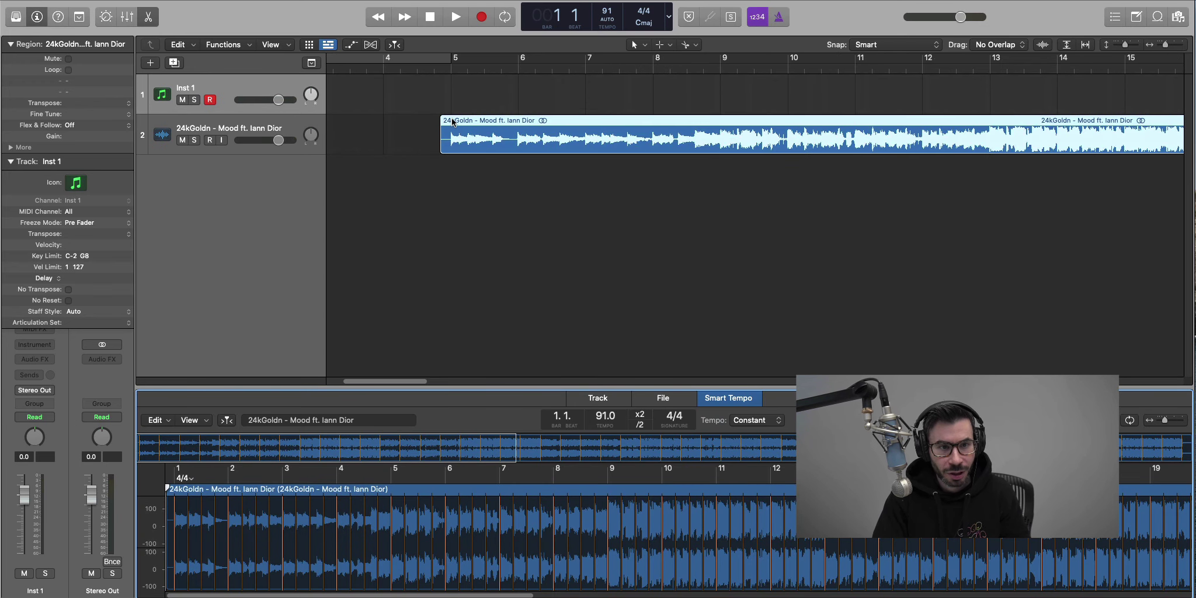
{"action": "left_click_drag", "start_coordinate": [453, 121], "coordinate": [463, 123]}
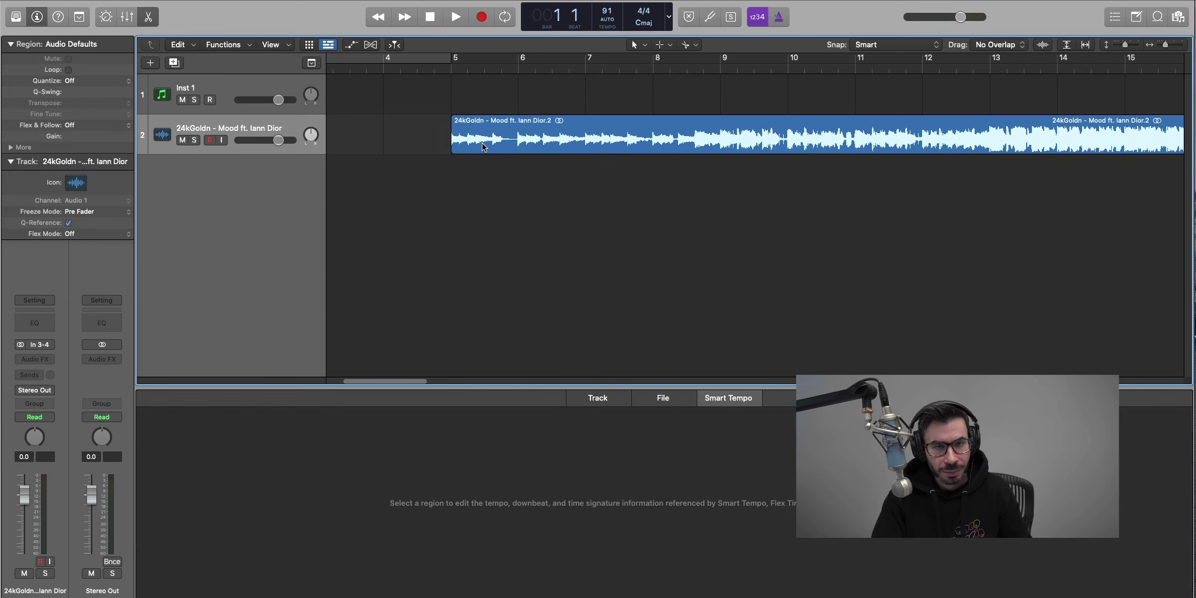
{"action": "scroll", "coordinate": [483, 145], "scroll_direction": "left", "scroll_amount": 5}
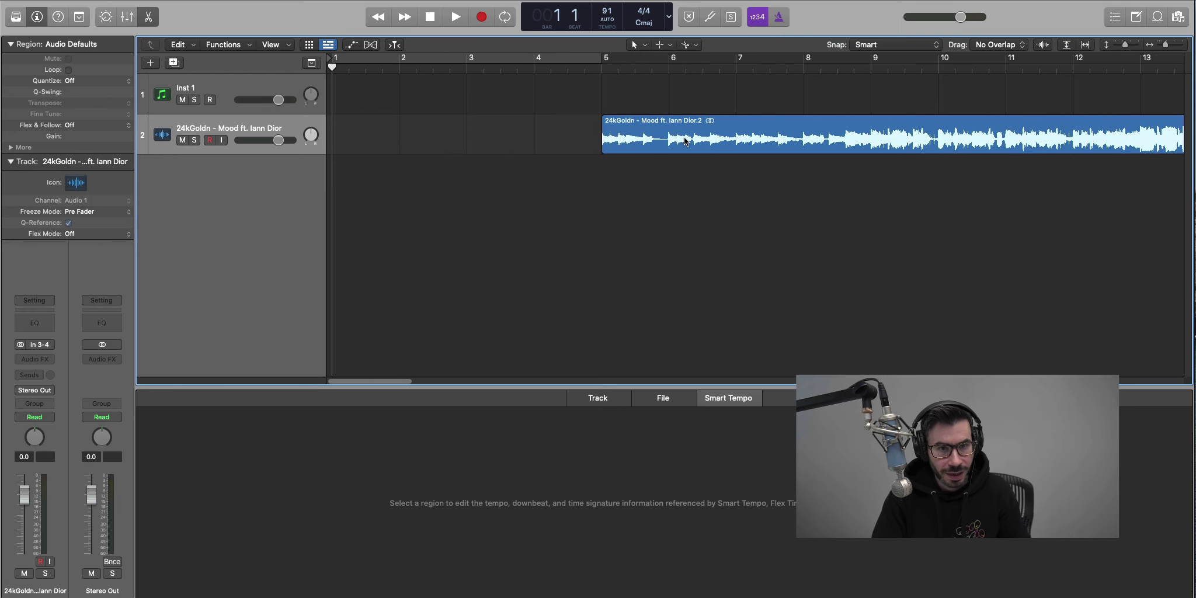
{"action": "left_click_drag", "start_coordinate": [680, 138], "coordinate": [412, 138]}
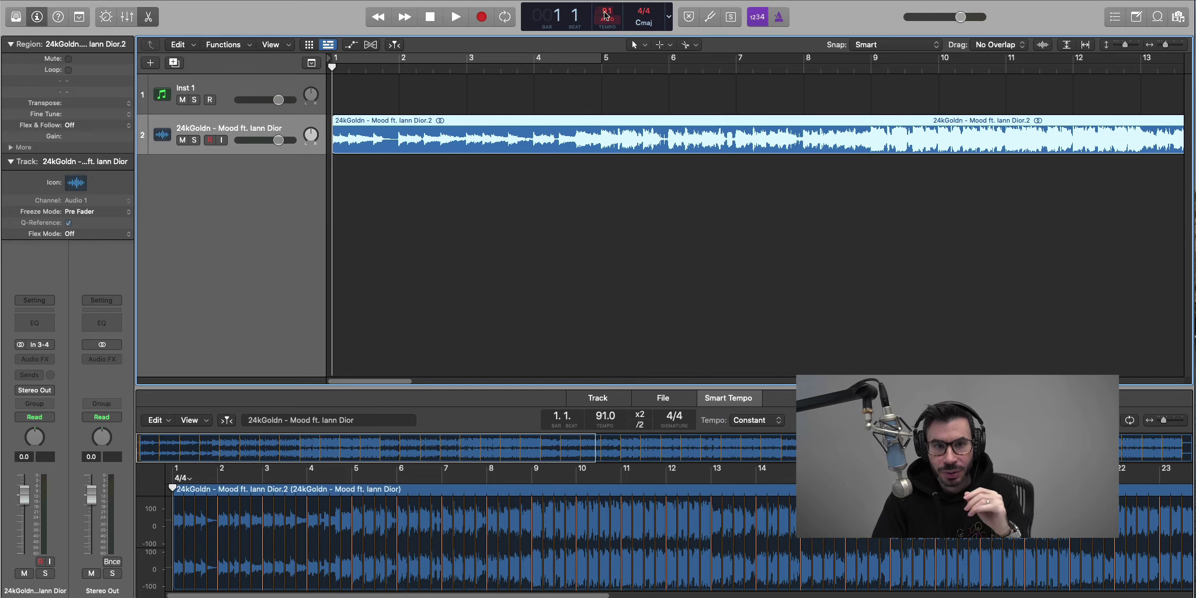
{"action": "key", "text": "e"}
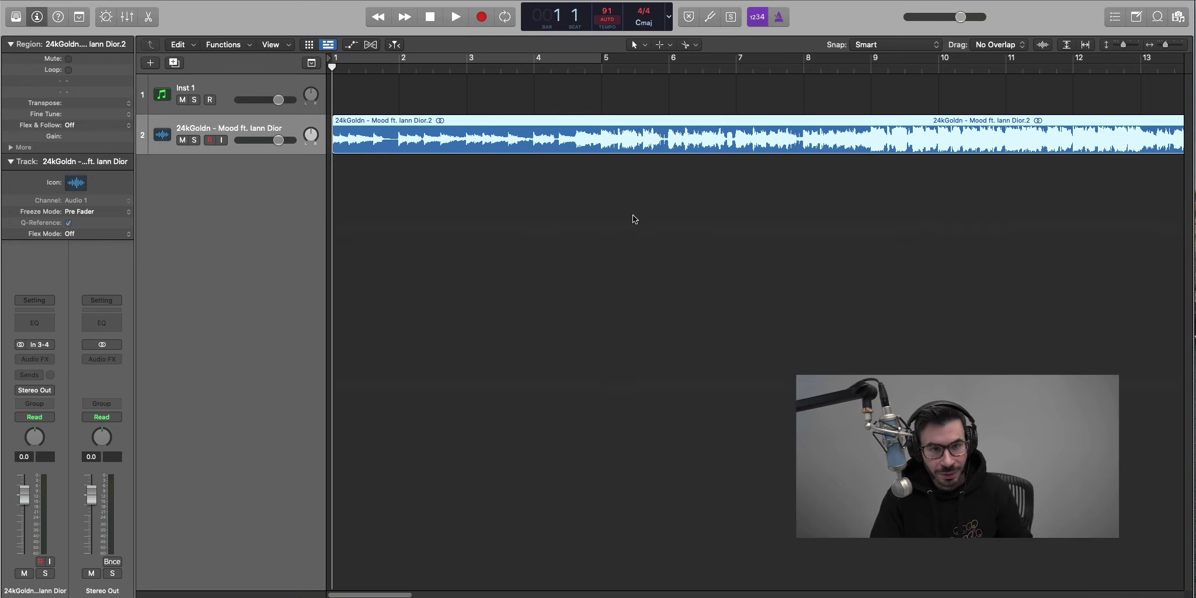
{"action": "left_click", "coordinate": [632, 214], "text": "ctrl+alt"}
{"action": "scroll", "coordinate": [633, 210], "scroll_direction": "down", "scroll_amount": 3}
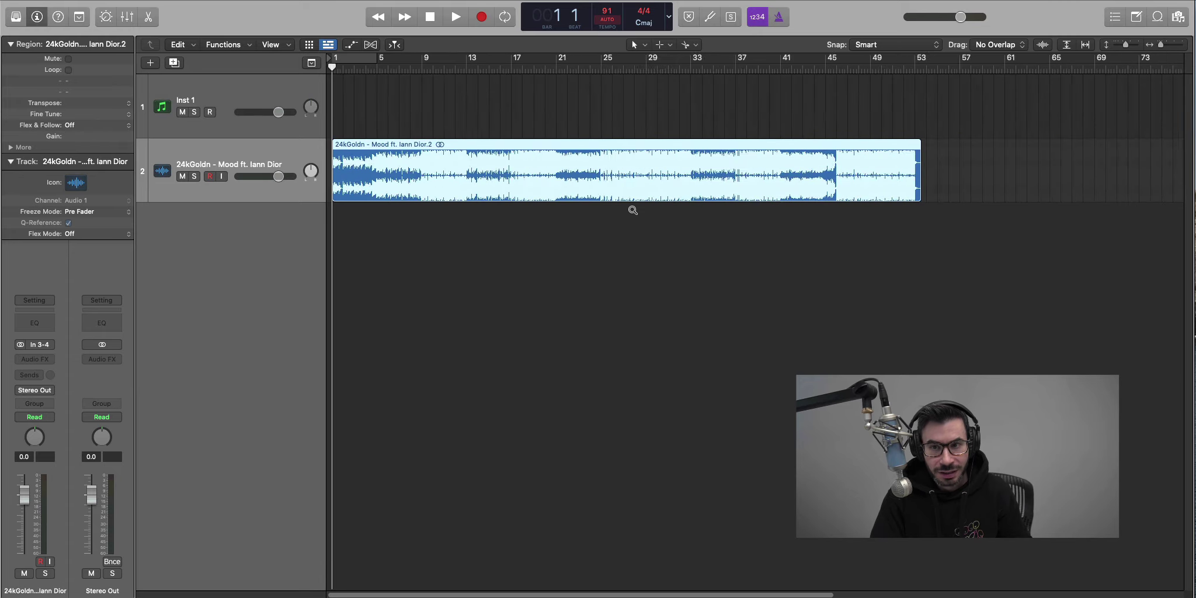
{"action": "scroll", "coordinate": [633, 210], "scroll_direction": "up", "scroll_amount": 3}
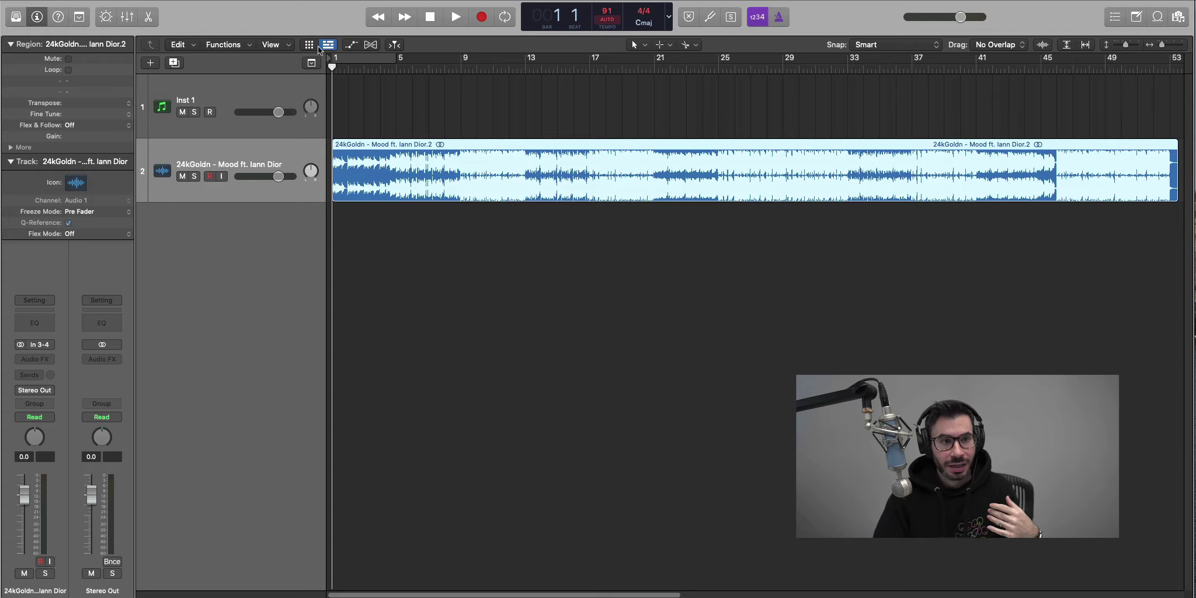
Show the global tracks and add an Intro arrangement section resized to span bars 1–5
{"action": "left_click", "coordinate": [311, 63]}
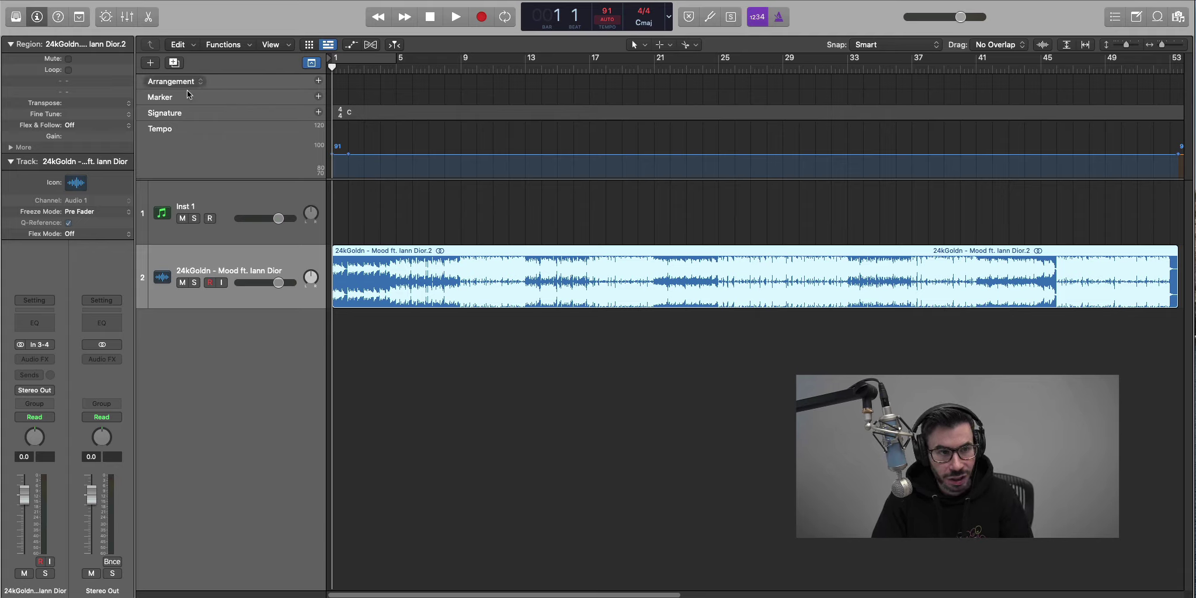
{"action": "left_click", "coordinate": [318, 81]}
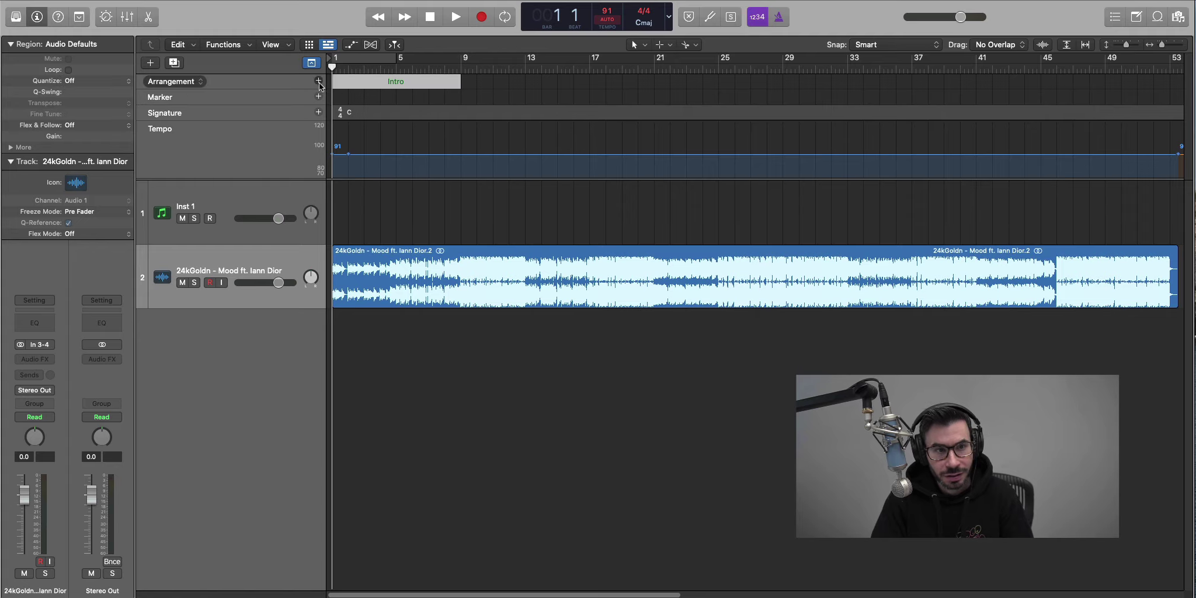
{"action": "left_click", "coordinate": [401, 85]}
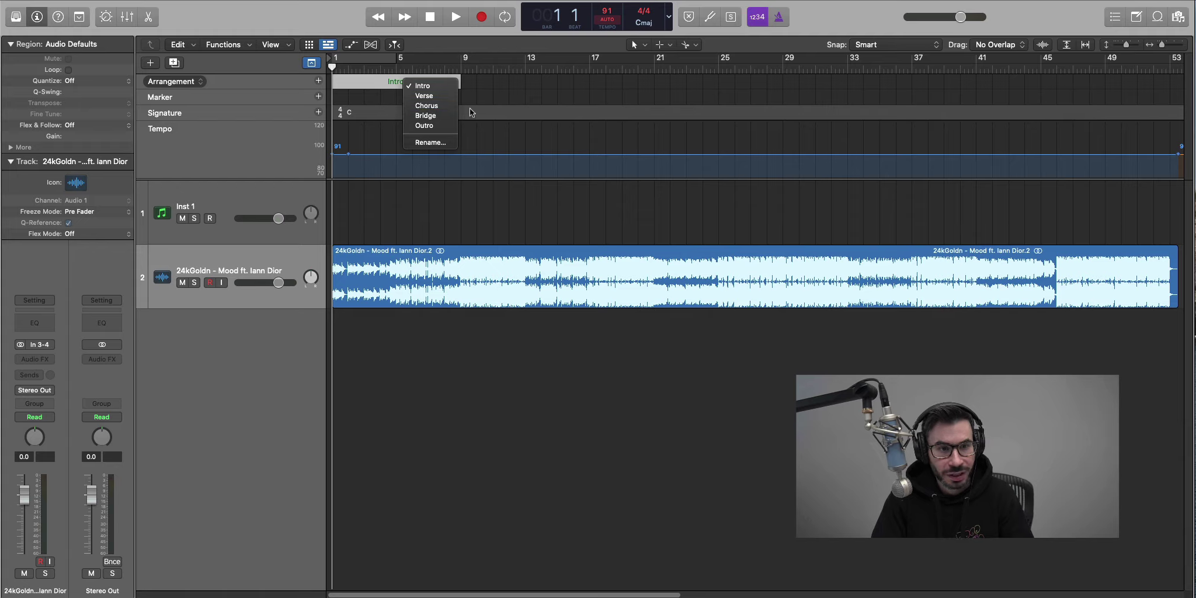
{"action": "left_click", "coordinate": [488, 89]}
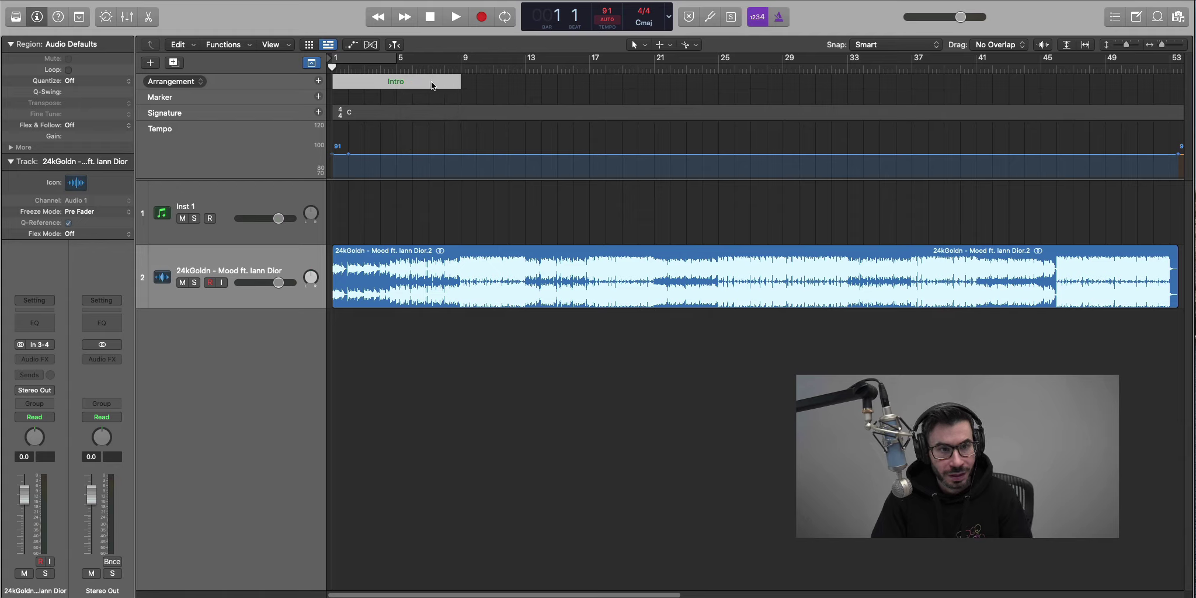
{"action": "mouse_move", "coordinate": [457, 88]}
{"action": "left_mouse_down"}
{"action": "mouse_move", "coordinate": [588, 85]}
{"action": "mouse_move", "coordinate": [393, 86]}
{"action": "mouse_move", "coordinate": [462, 88]}
{"action": "left_mouse_up"}
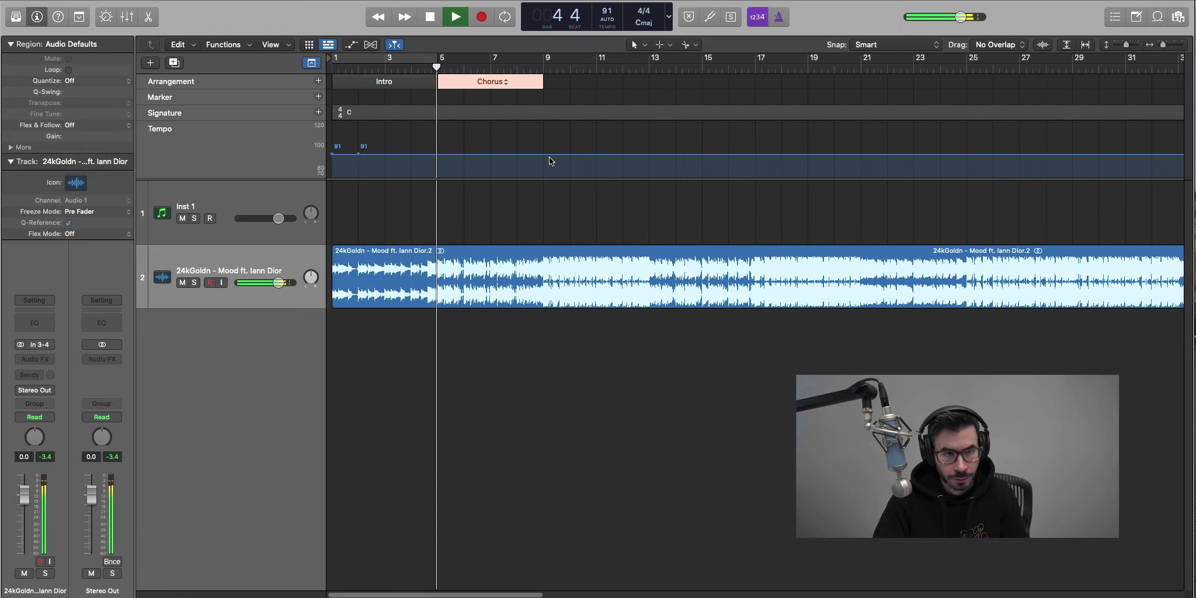
{"action": "left_click_drag", "start_coordinate": [581, 82], "coordinate": [569, 85]}
{"action": "key", "text": "super+Left"}
{"action": "left_click", "coordinate": [318, 81]}
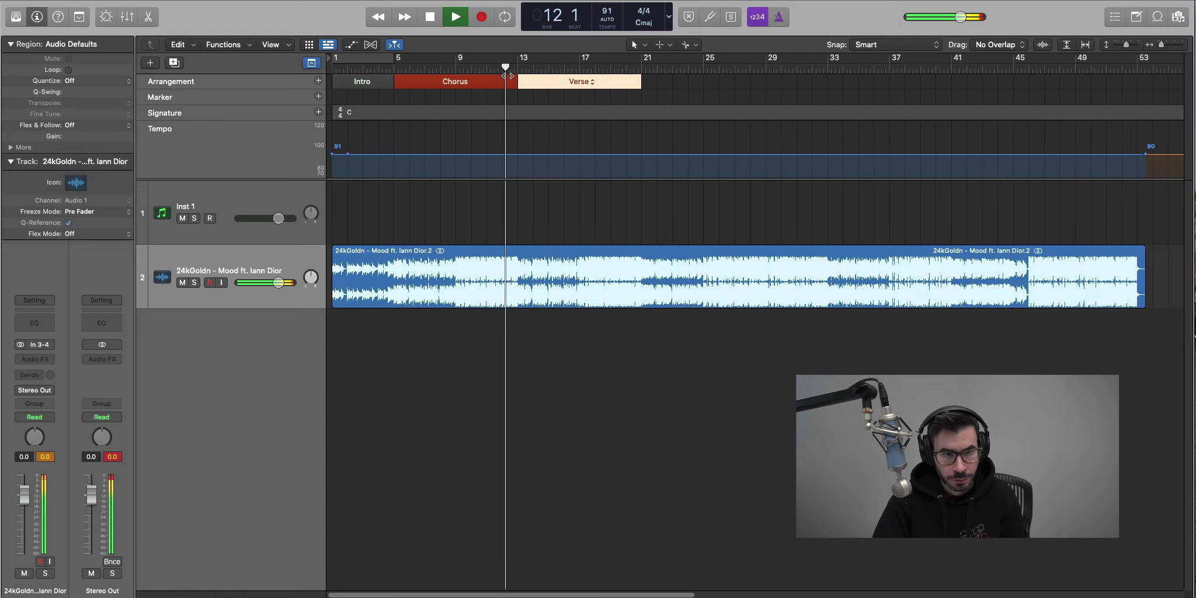
{"action": "key", "text": "super+Left"}
{"action": "left_click", "coordinate": [318, 81]}
{"action": "key", "text": "super+Right"}
{"action": "key", "text": "space"}
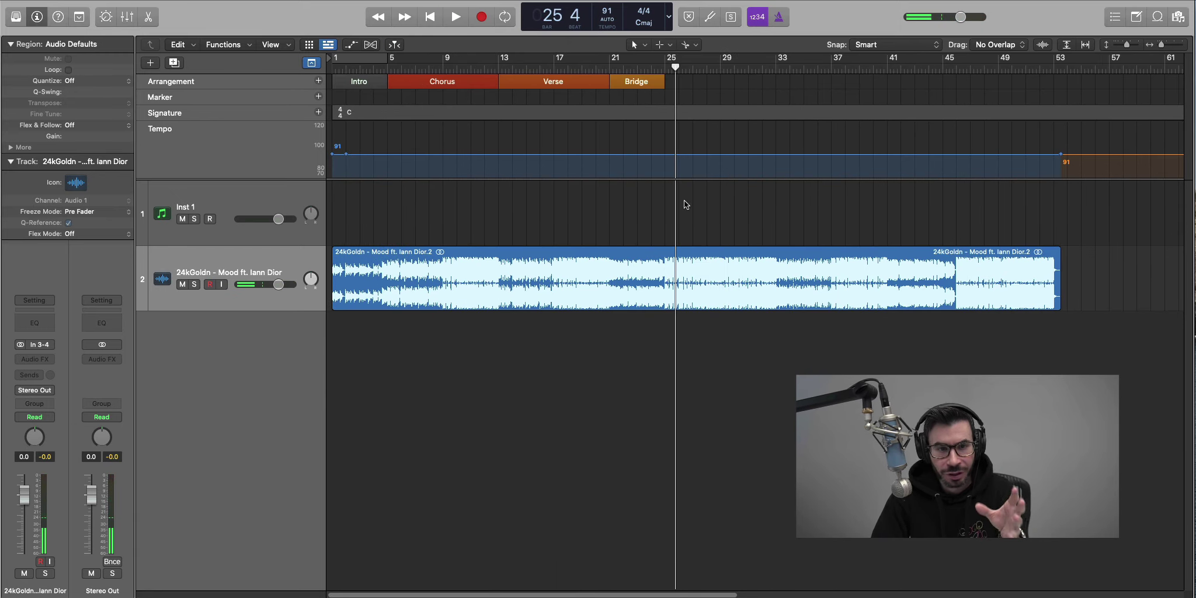
{"action": "left_click", "coordinate": [368, 85]}
{"action": "left_click", "coordinate": [424, 81]}
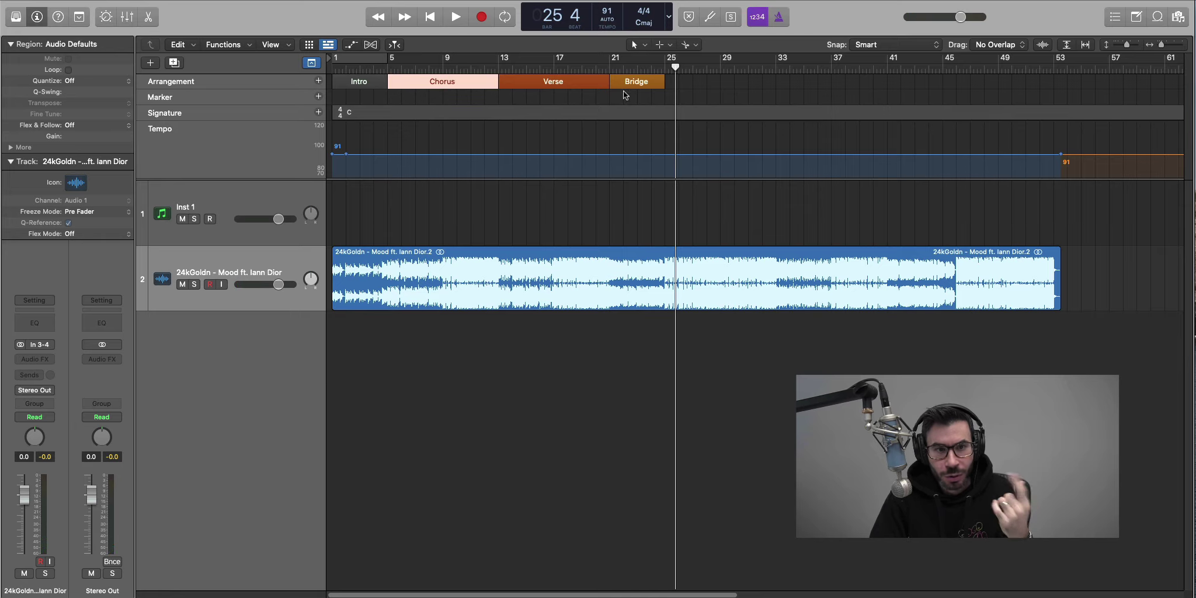
{"action": "left_click", "coordinate": [572, 83]}
{"action": "left_click", "coordinate": [635, 83]}
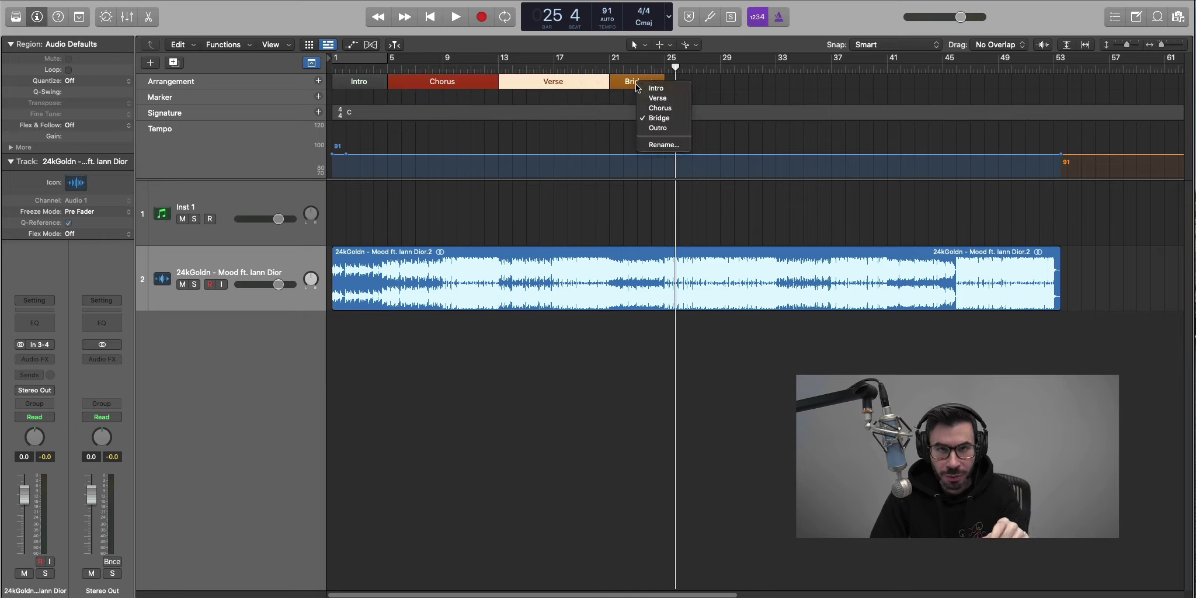
{"action": "left_click", "coordinate": [748, 94]}
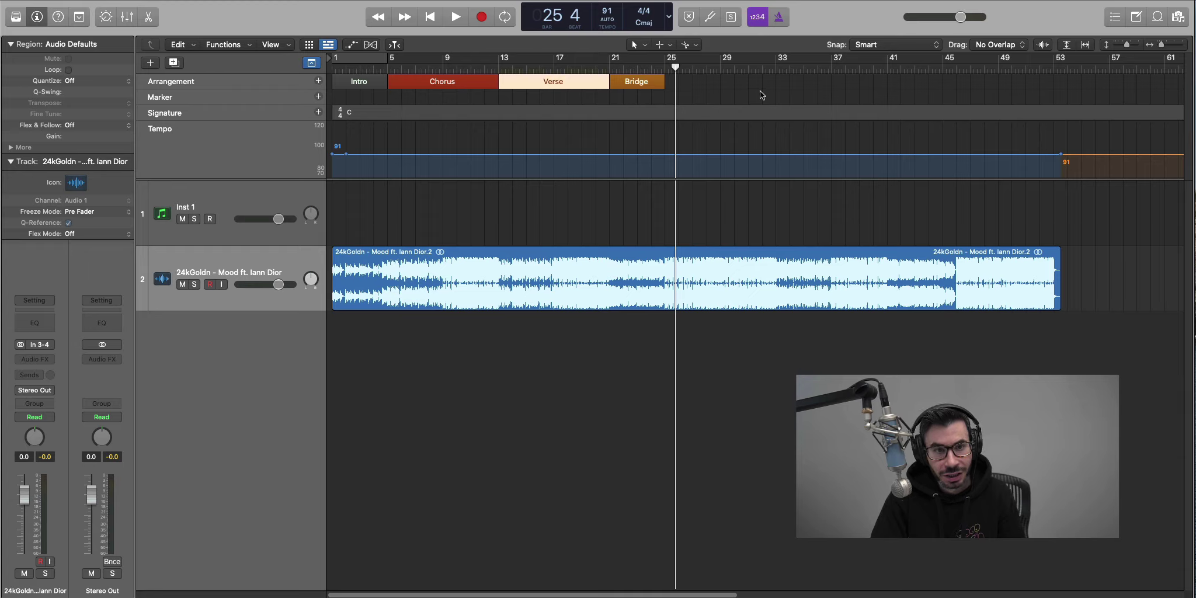
Undo the Chorus copy that split the audio and suspend the arrangement's content connection
{"action": "left_click_drag", "start_coordinate": [399, 82], "coordinate": [676, 83]}
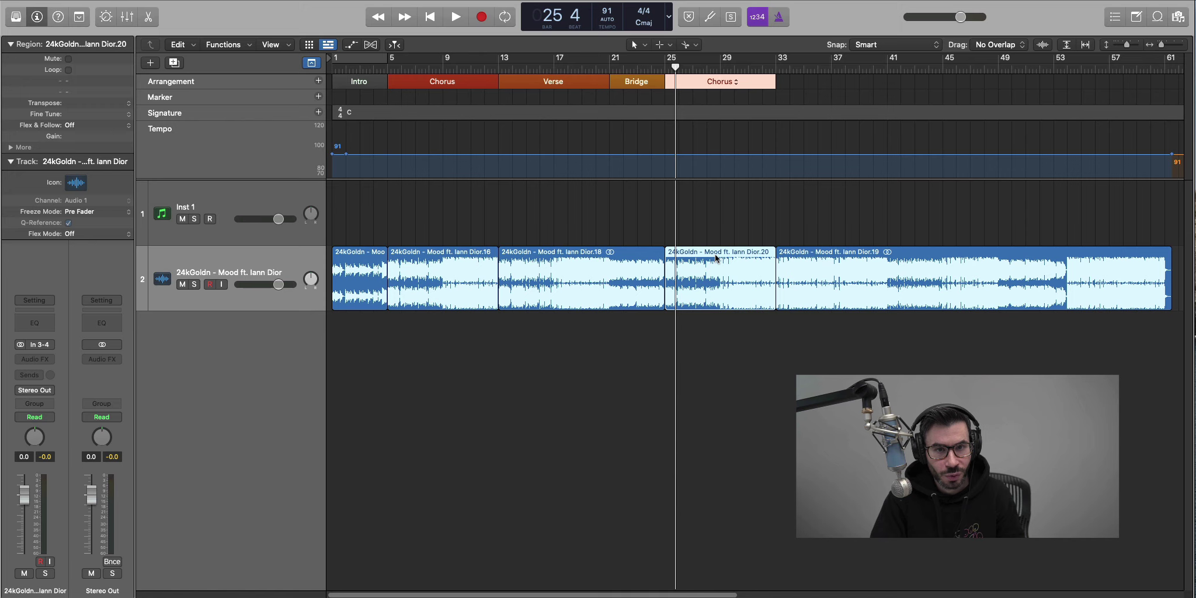
{"action": "key", "text": "super+z"}
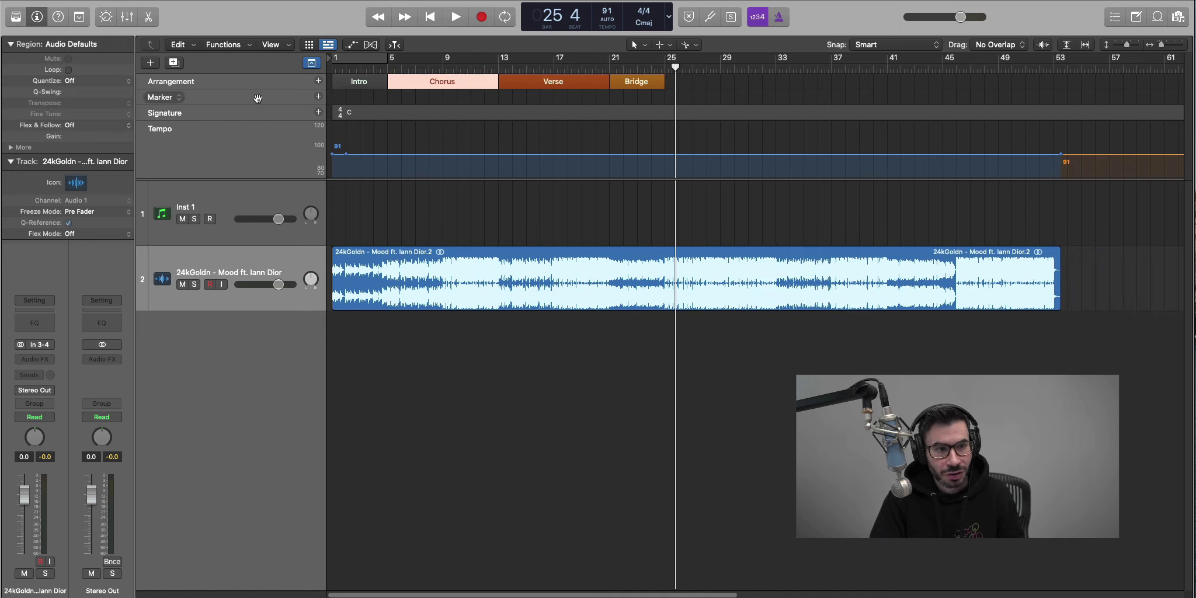
{"action": "left_click", "coordinate": [183, 83]}
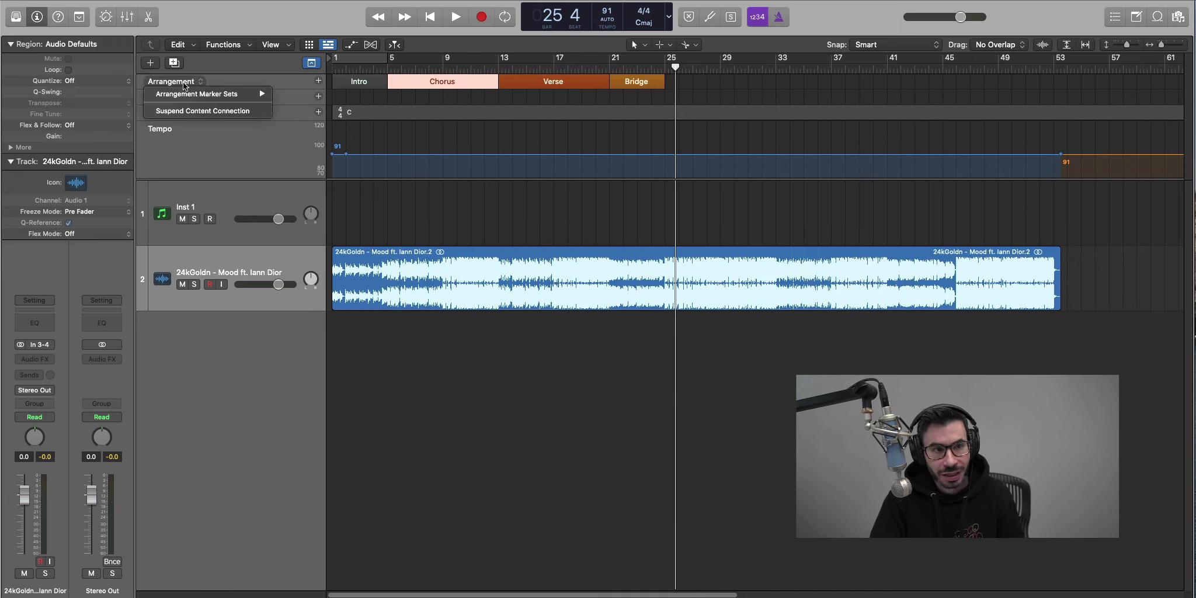
{"action": "left_click", "coordinate": [191, 113]}
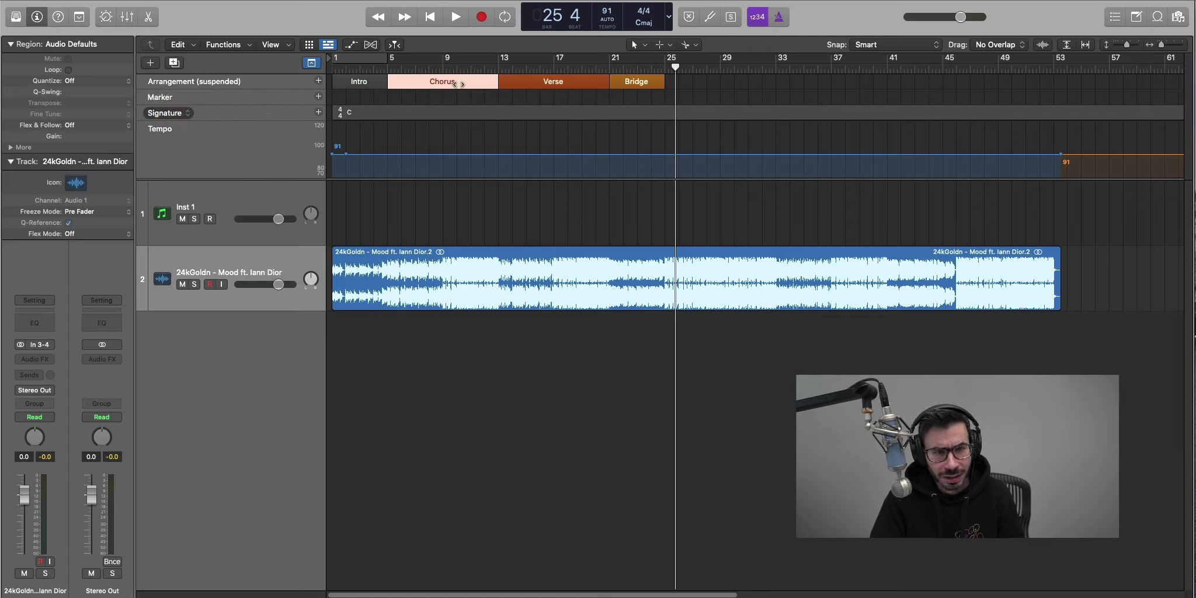
Copy the Chorus section to bars 25–33 after the Bridge, then select the song region
{"action": "mouse_move", "coordinate": [458, 83]}
{"action": "left_mouse_down"}
{"action": "mouse_move", "coordinate": [695, 89]}
{"action": "mouse_move", "coordinate": [669, 89]}
{"action": "left_mouse_up"}
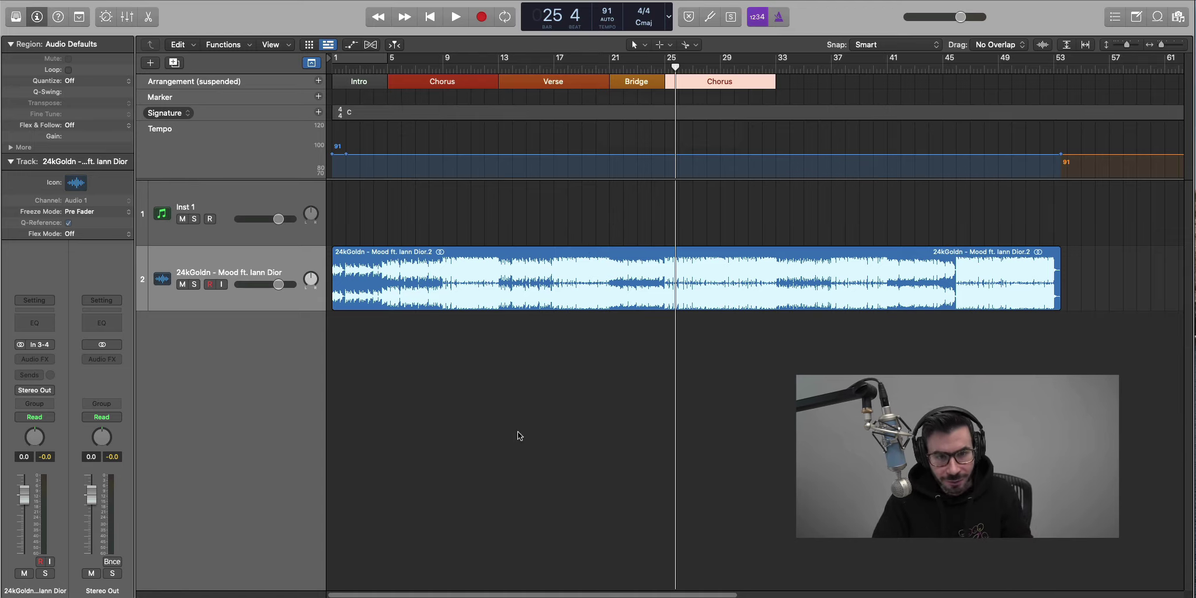
{"action": "left_click", "coordinate": [715, 223]}
{"action": "left_click_drag", "start_coordinate": [662, 530], "coordinate": [470, 311]}
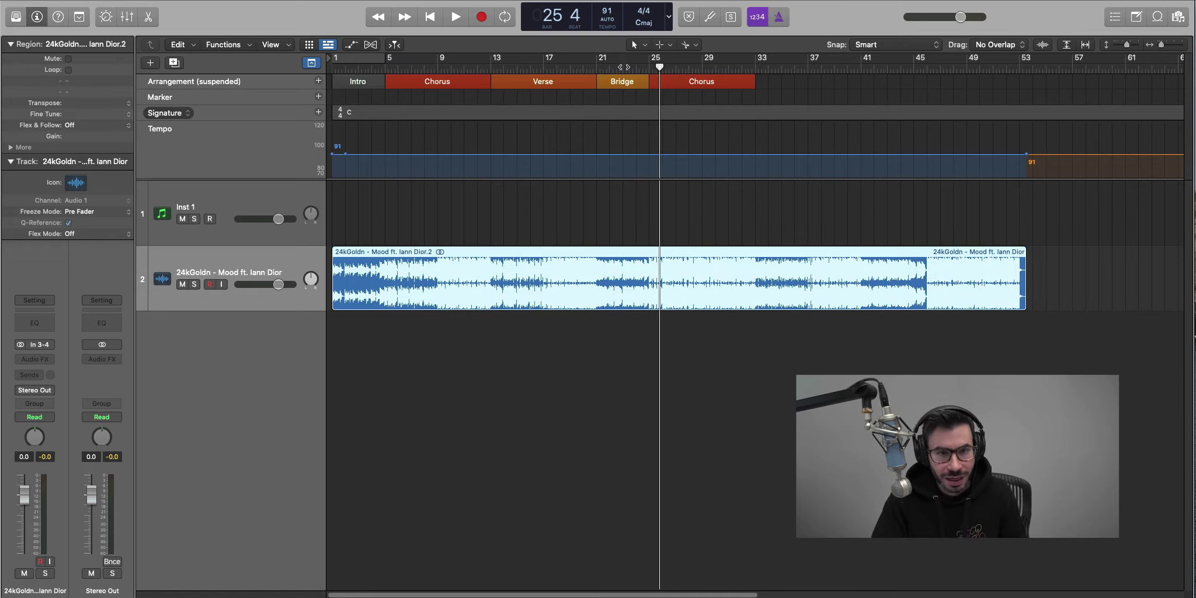
Start playback near bar 31 and add a Verse plus another section after the Chorus
{"action": "left_click", "coordinate": [730, 65]}
{"action": "key", "text": "space"}
{"action": "left_click", "coordinate": [637, 81]}
{"action": "left_click", "coordinate": [651, 94]}
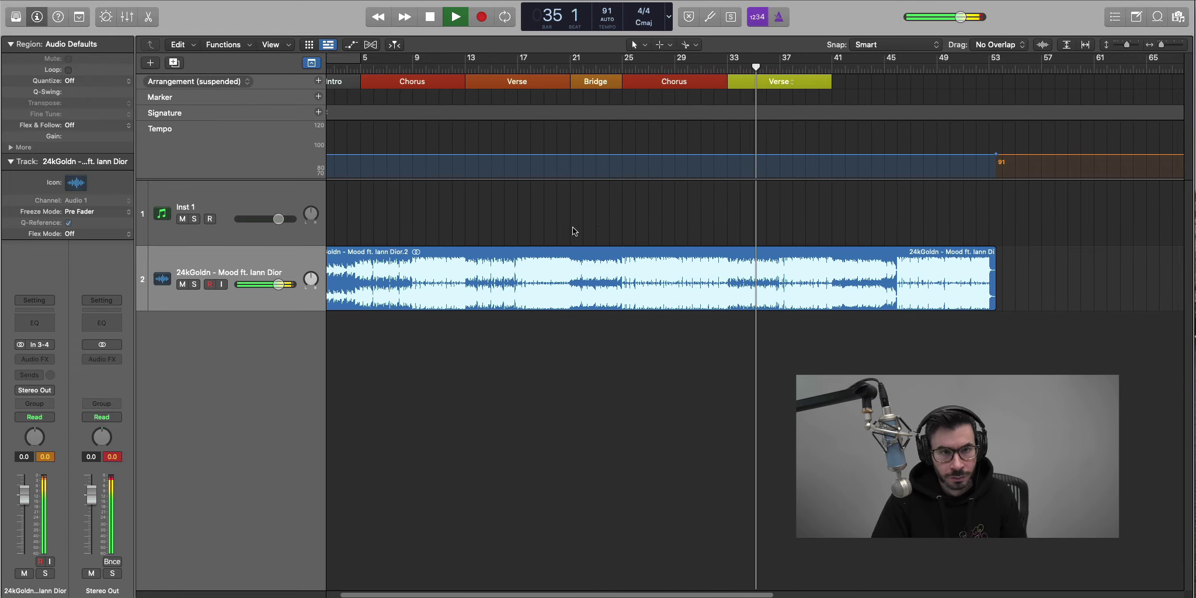
Name the newest arrangement section Bridge and stop playback
{"action": "left_click", "coordinate": [911, 81]}
{"action": "left_click", "coordinate": [931, 114]}
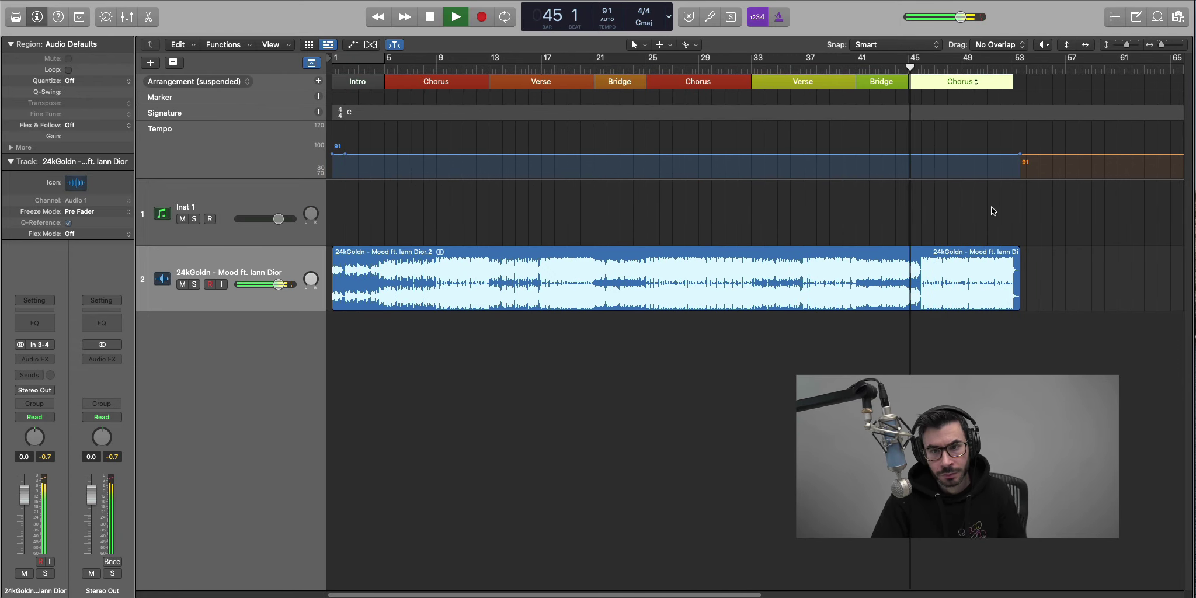
{"action": "scroll", "coordinate": [817, 345], "scroll_direction": "up", "scroll_amount": 3}
{"action": "scroll", "coordinate": [849, 300], "scroll_direction": "down", "scroll_amount": 2}
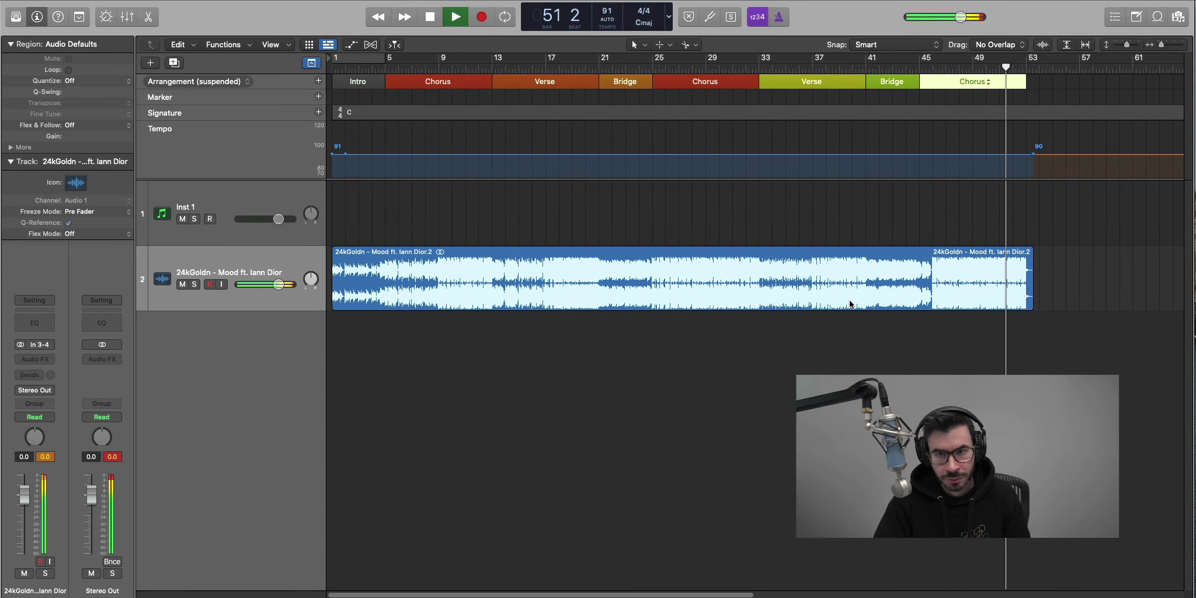
{"action": "key", "text": "space"}
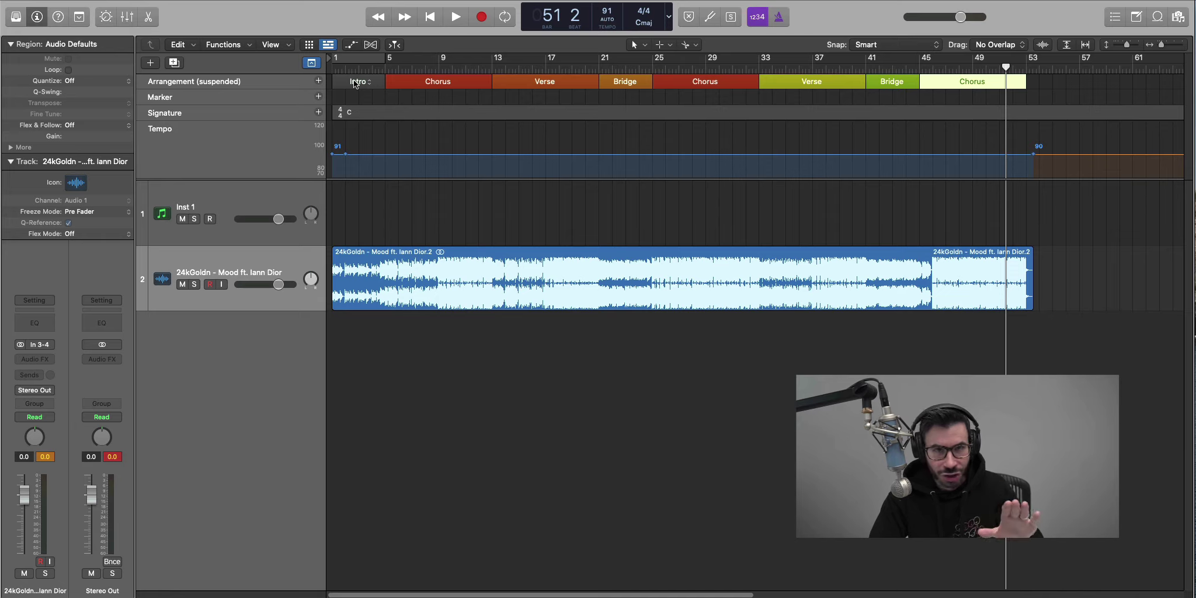
{"action": "left_click", "coordinate": [354, 83]}
{"action": "left_click", "coordinate": [352, 86]}
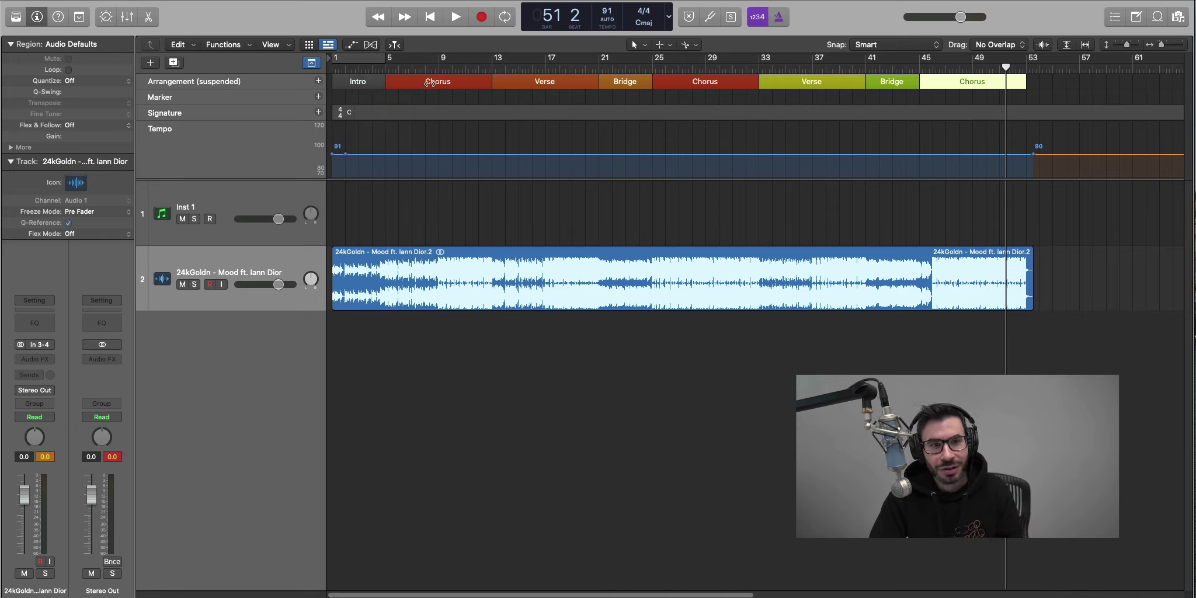
{"action": "left_click", "coordinate": [430, 84]}
{"action": "left_click", "coordinate": [545, 84]}
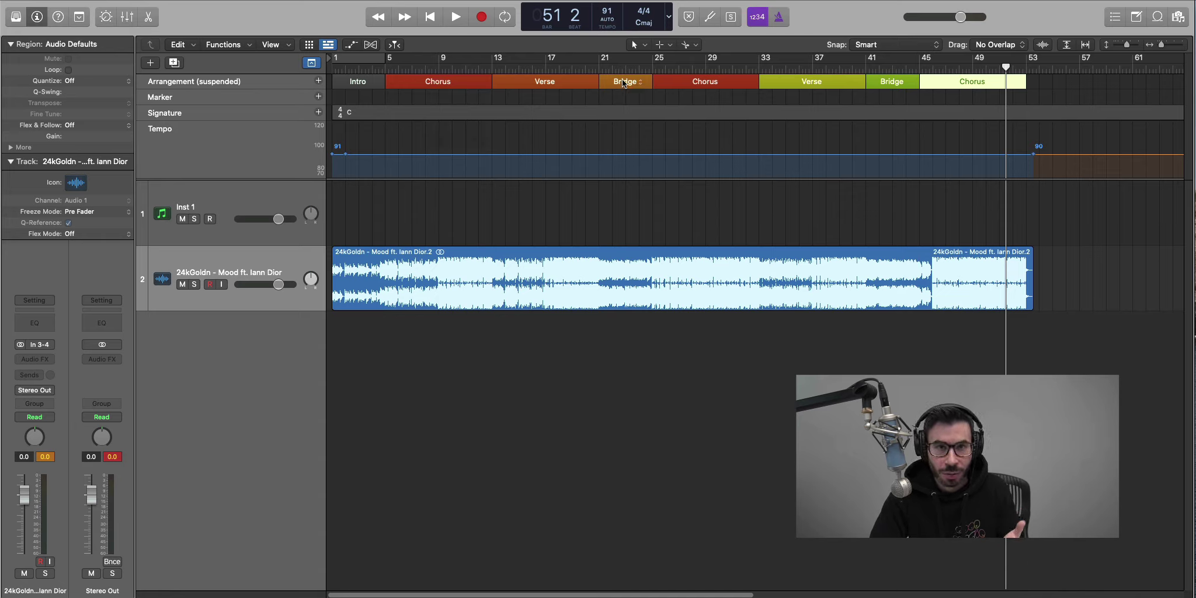
{"action": "left_click", "coordinate": [683, 87]}
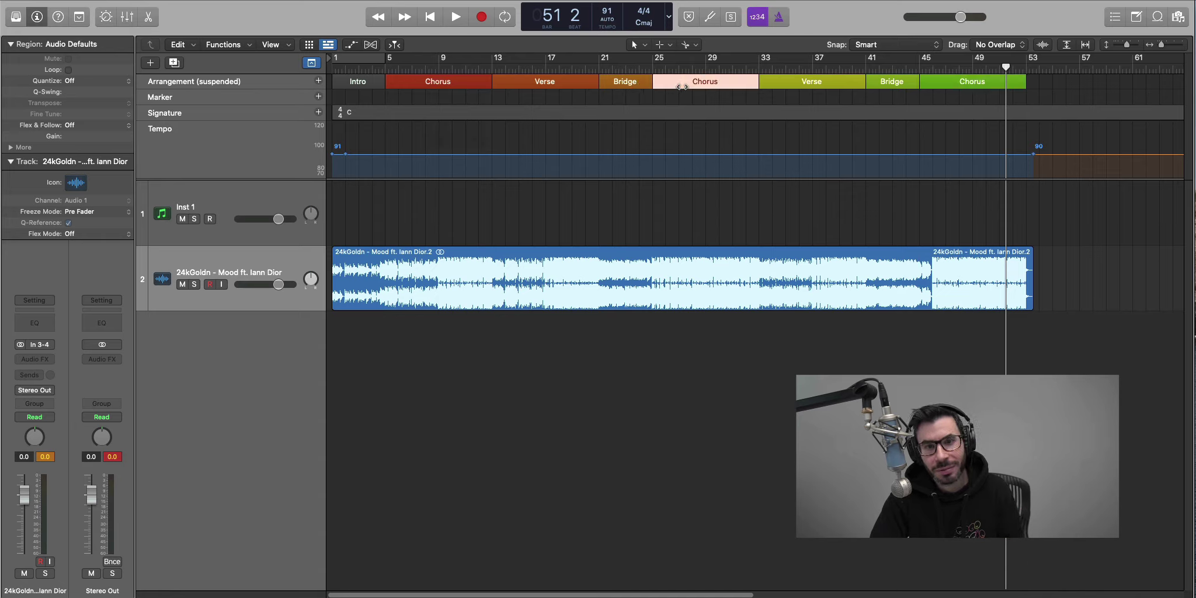
{"action": "left_click", "coordinate": [810, 85]}
{"action": "left_click", "coordinate": [891, 86]}
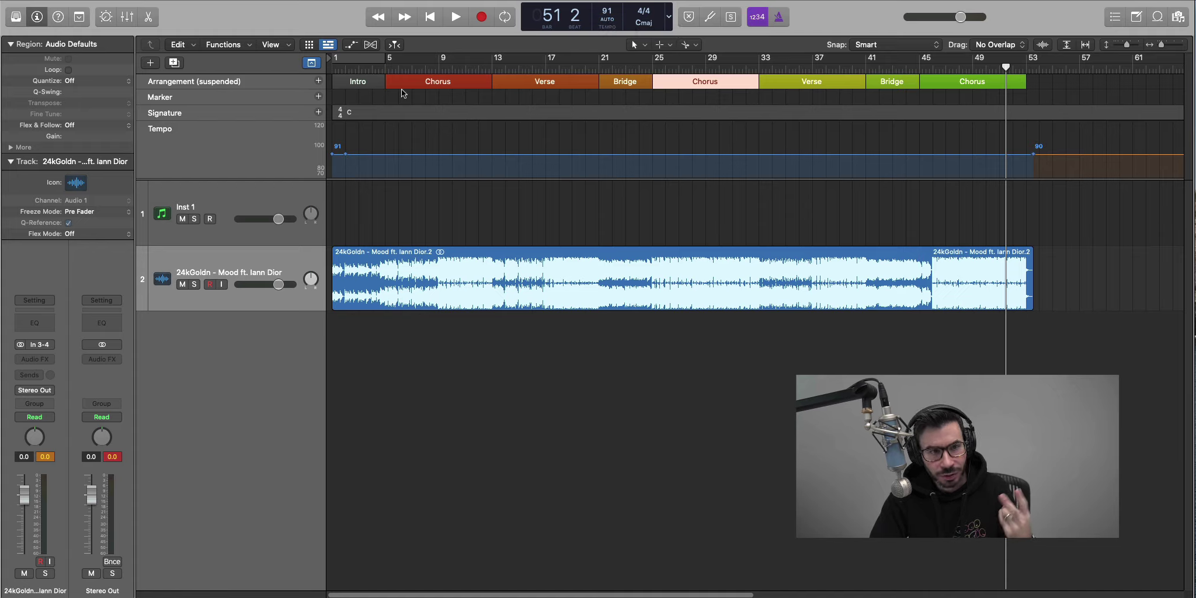
{"action": "left_click", "coordinate": [438, 83]}
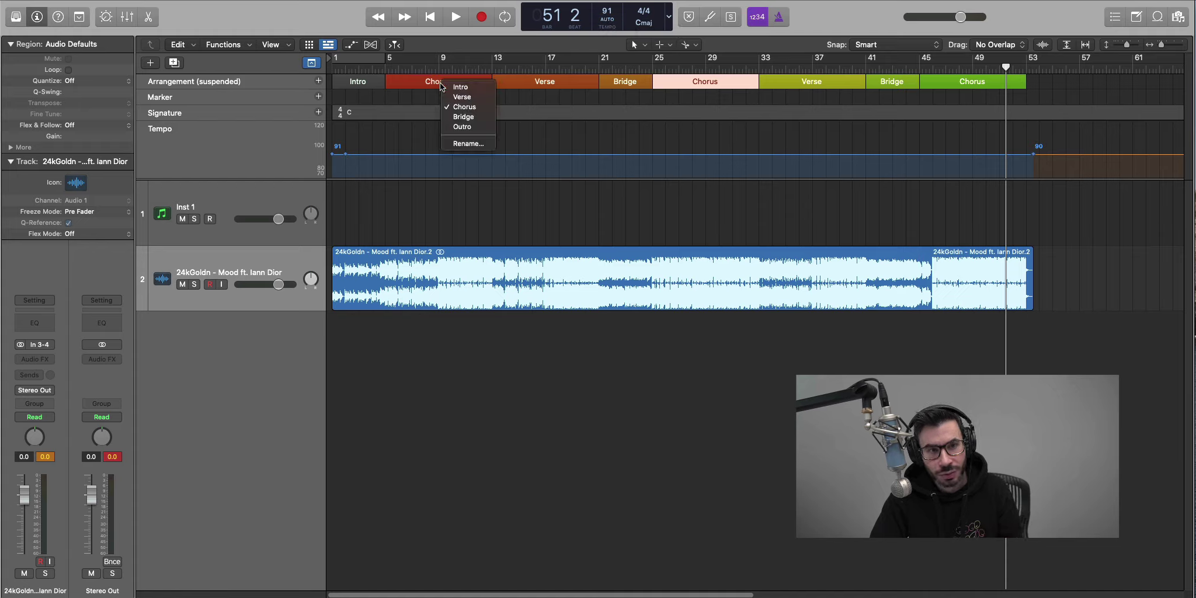
{"action": "left_click", "coordinate": [541, 85]}
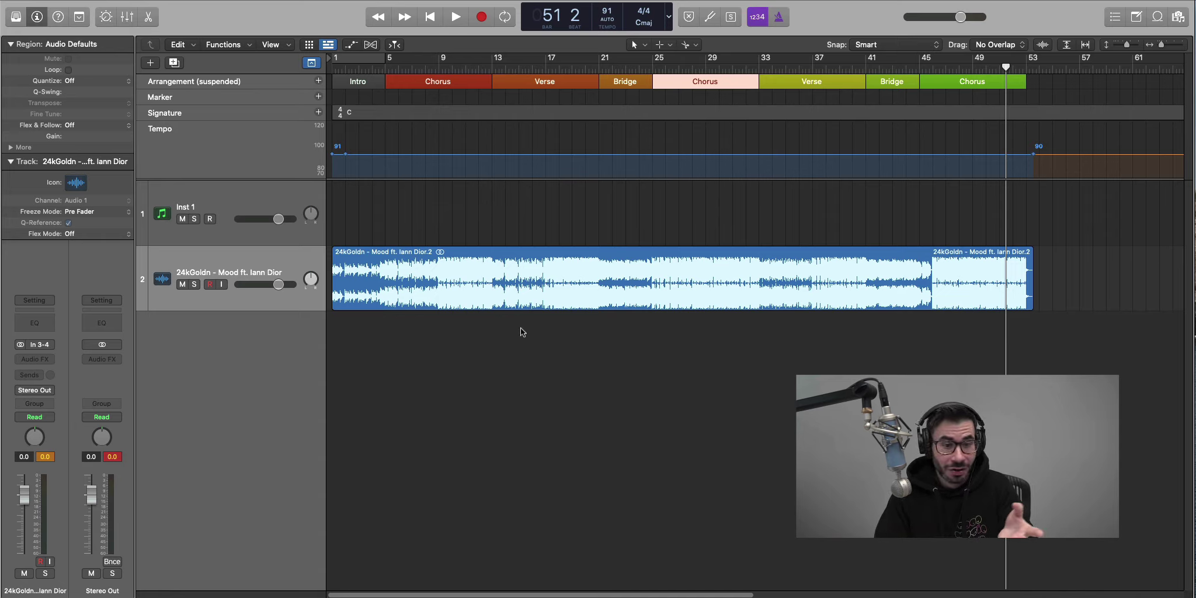
{"action": "left_click", "coordinate": [546, 454]}
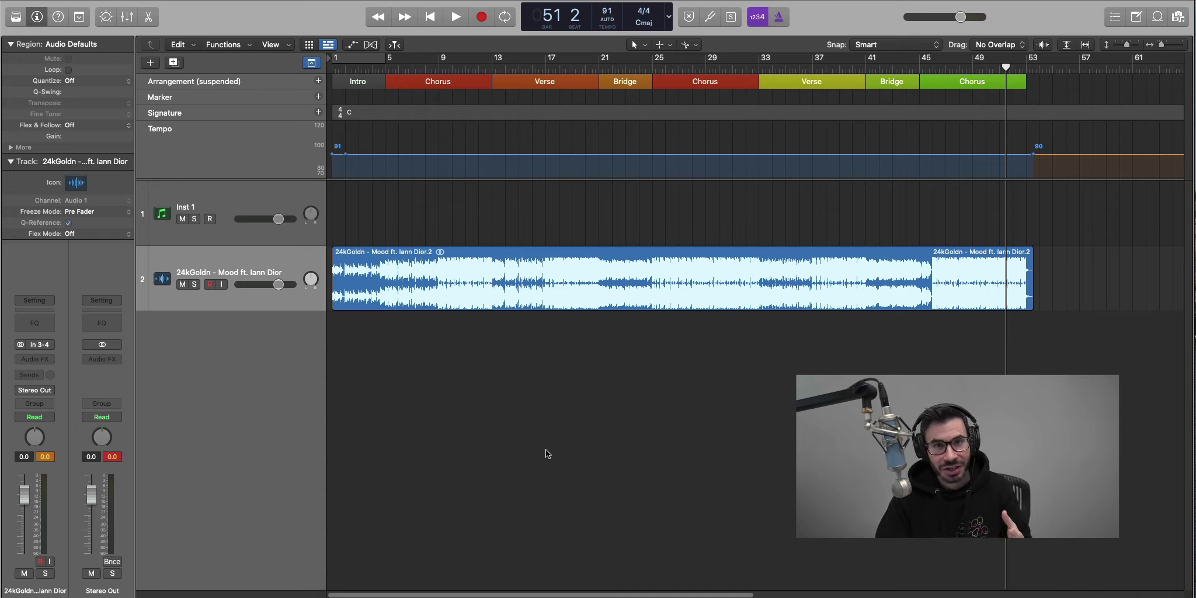